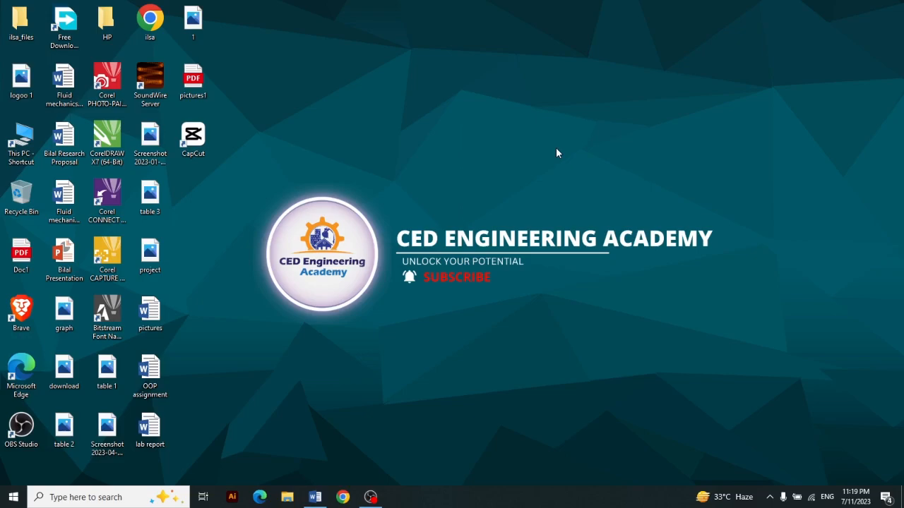
- Switch to the blank Word document and generate lorem ipsum placeholder text with =lorem()
click(315, 497)
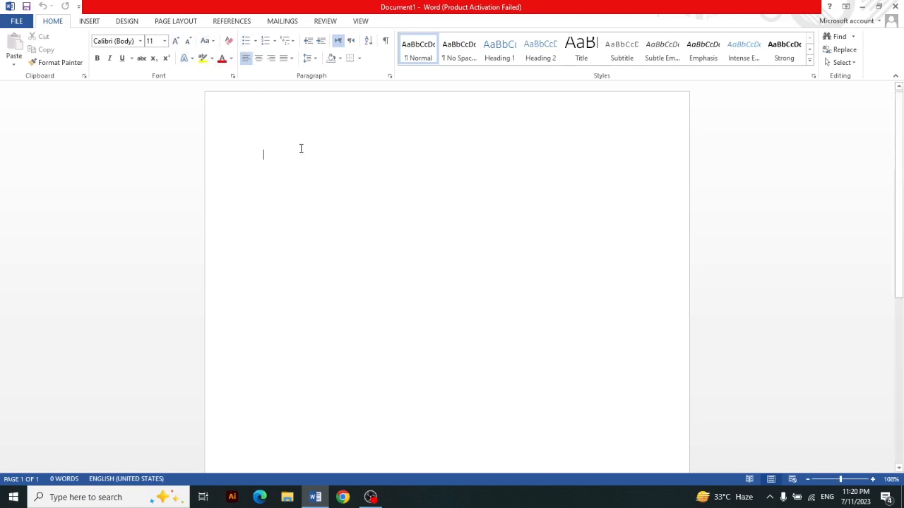
text(=)
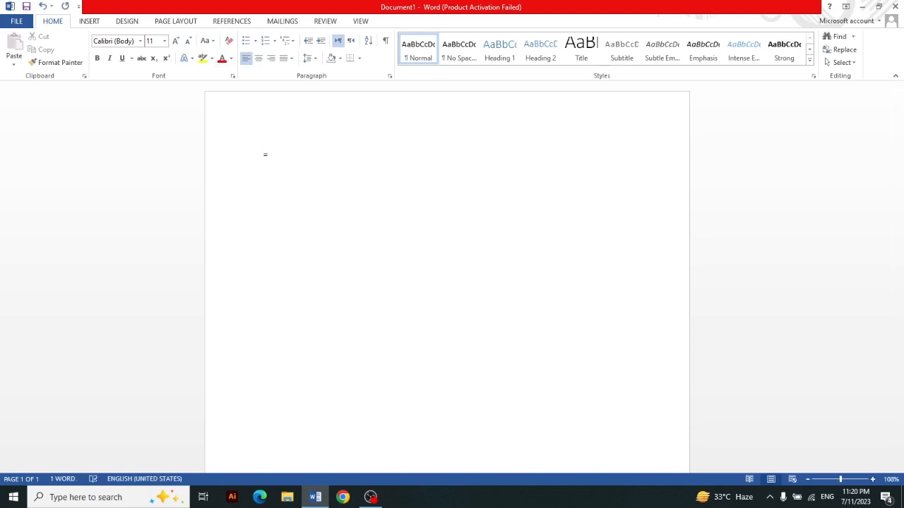
text(lorem())
key(Return)
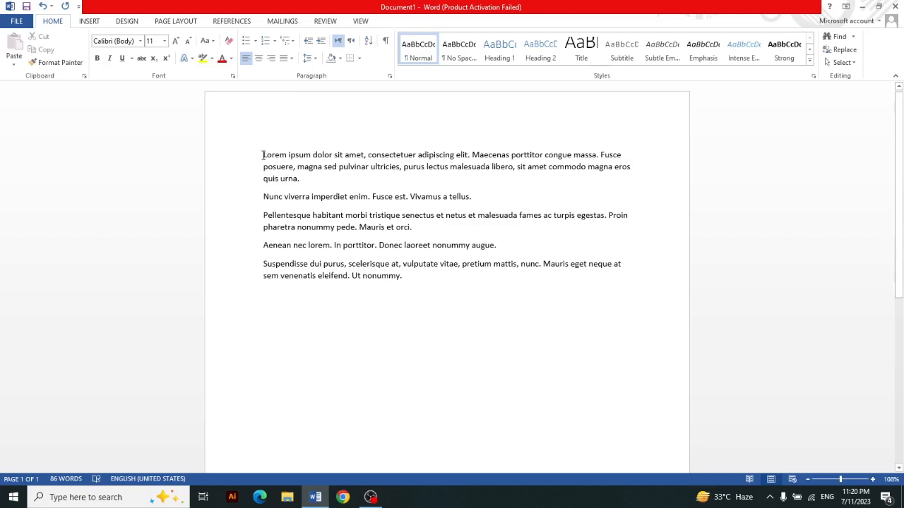
- Select the first line of text, increase its font size to 12 and reduce it back to 11
drag(262, 155, 651, 147)
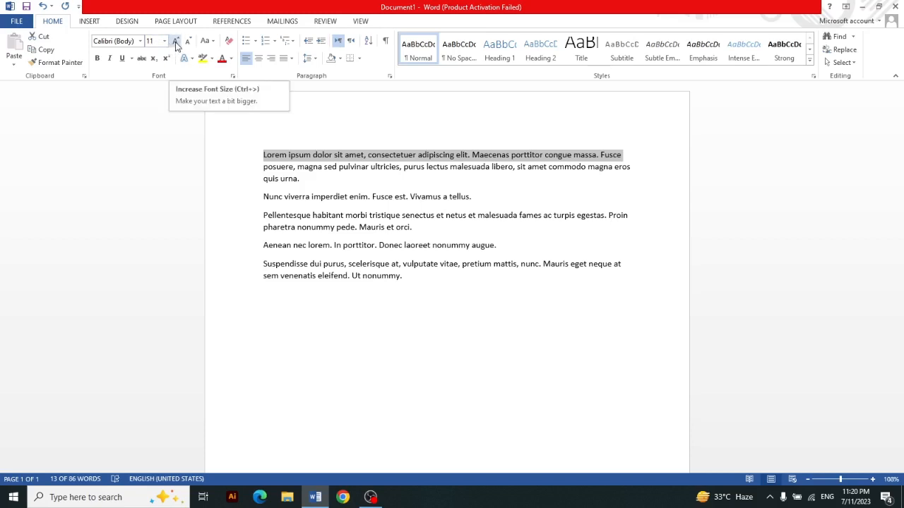
click(175, 41)
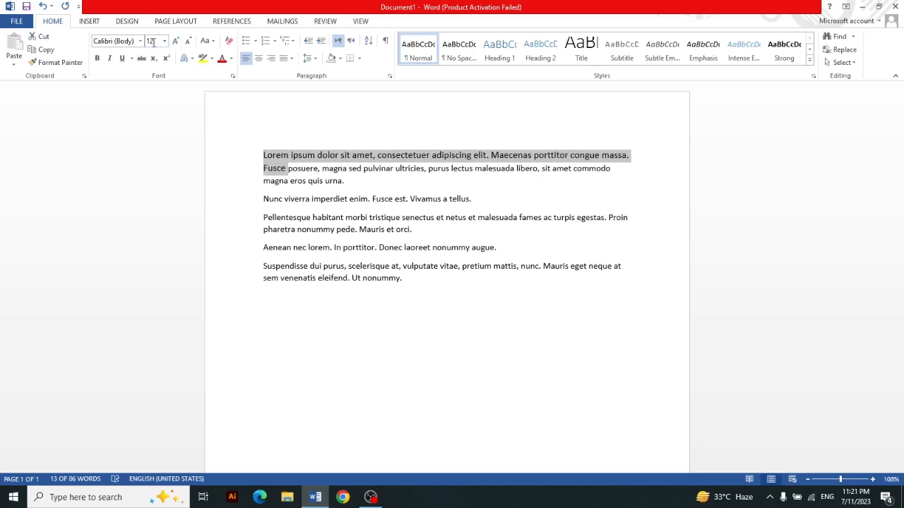
click(190, 44)
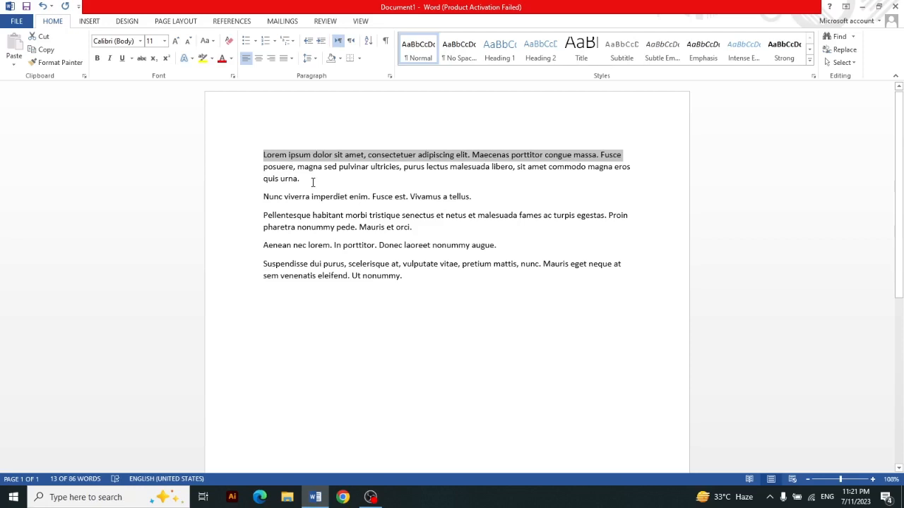
click(192, 60)
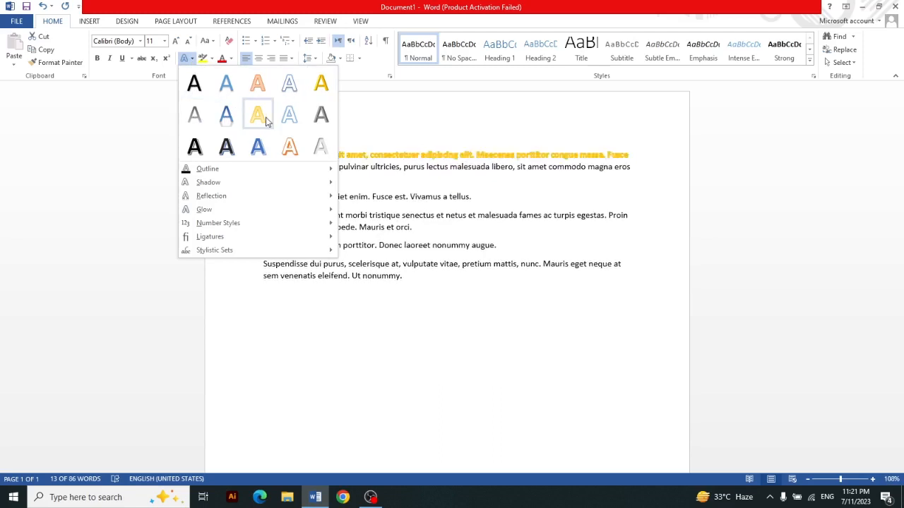
click(391, 113)
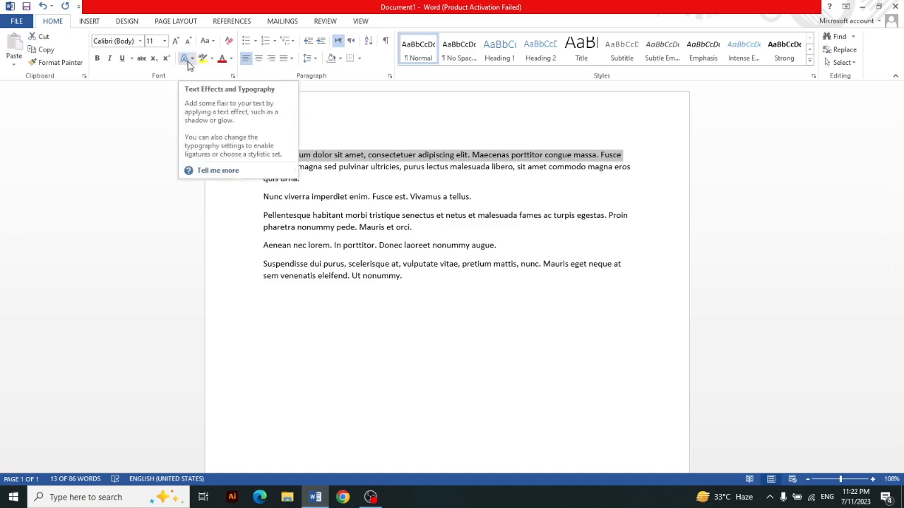
click(376, 130)
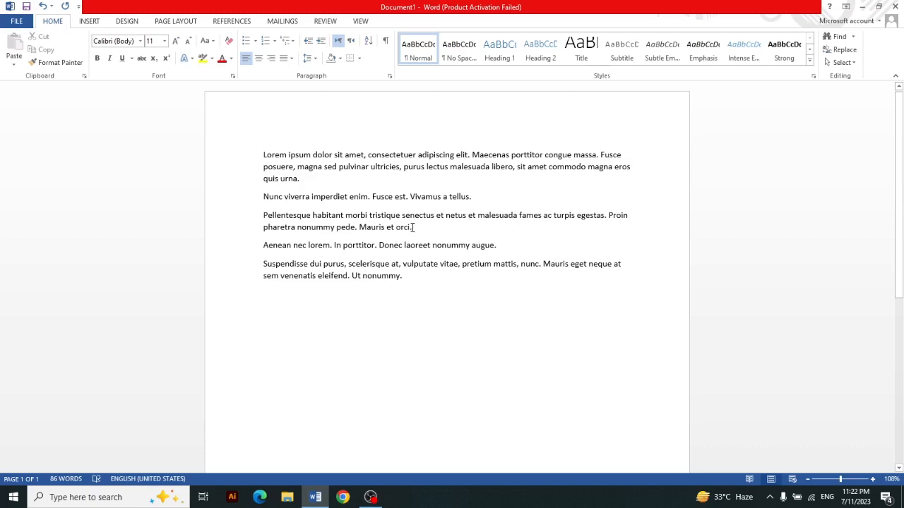
- Highlight the third paragraph in yellow and set the highlighter to turquoise after picking bright green
drag(413, 227, 262, 215)
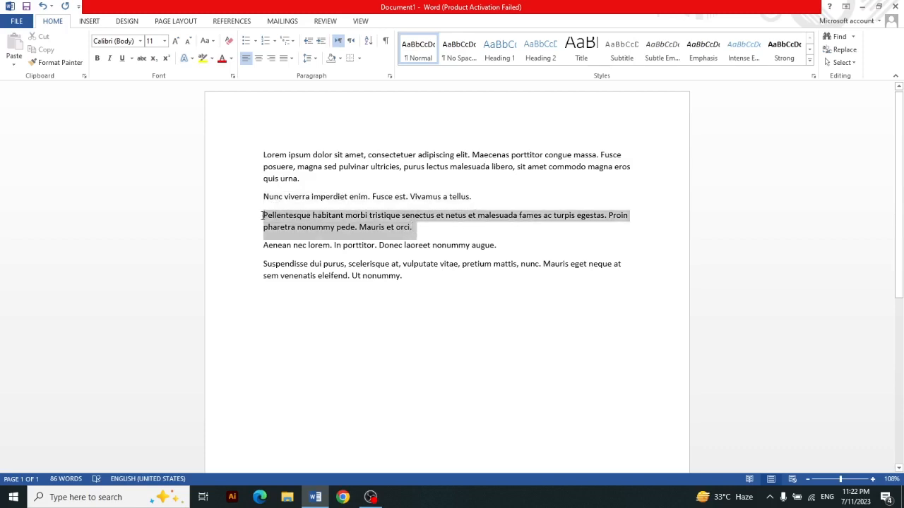
click(202, 58)
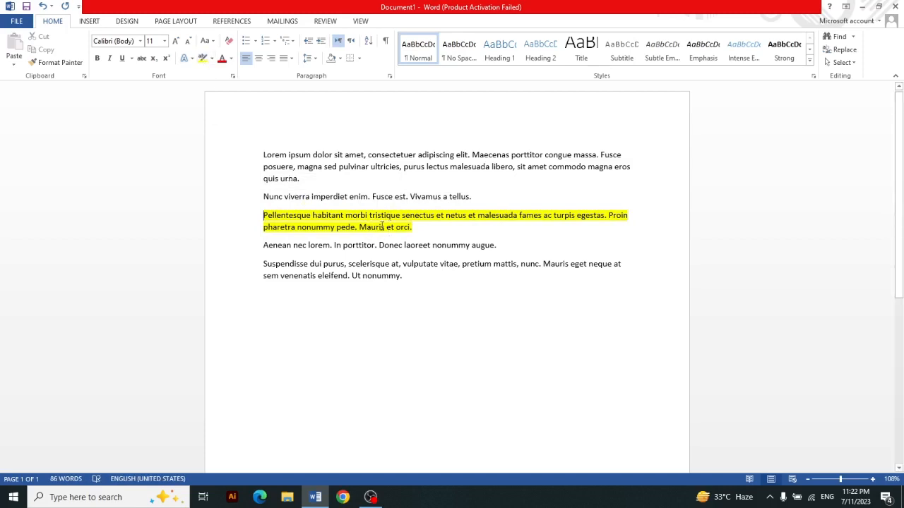
click(211, 59)
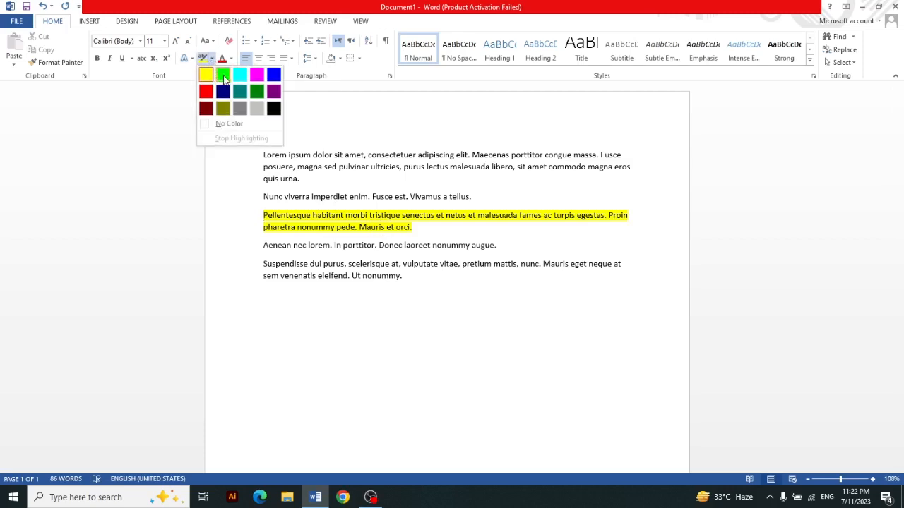
click(223, 76)
click(211, 59)
click(240, 76)
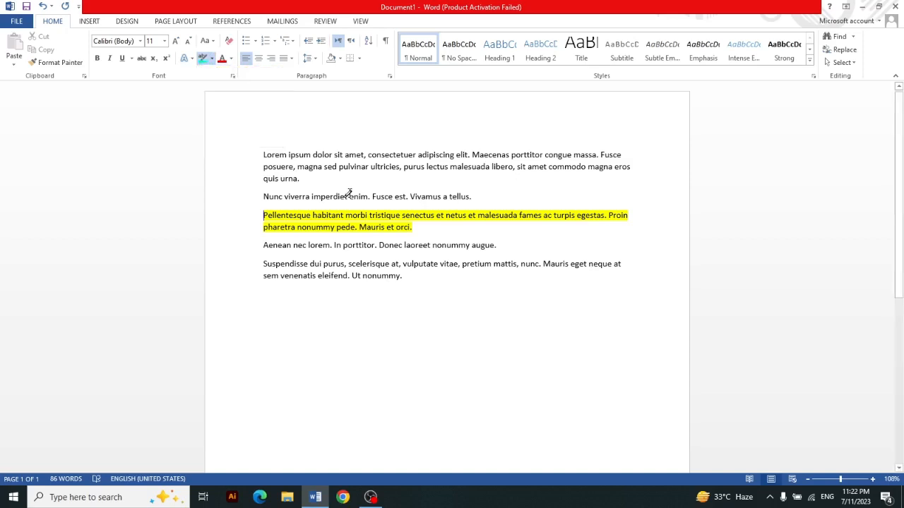
- Select the "Pellentesque habitant" paragraph again and change its highlight colour to turquoise
triple_click(424, 230)
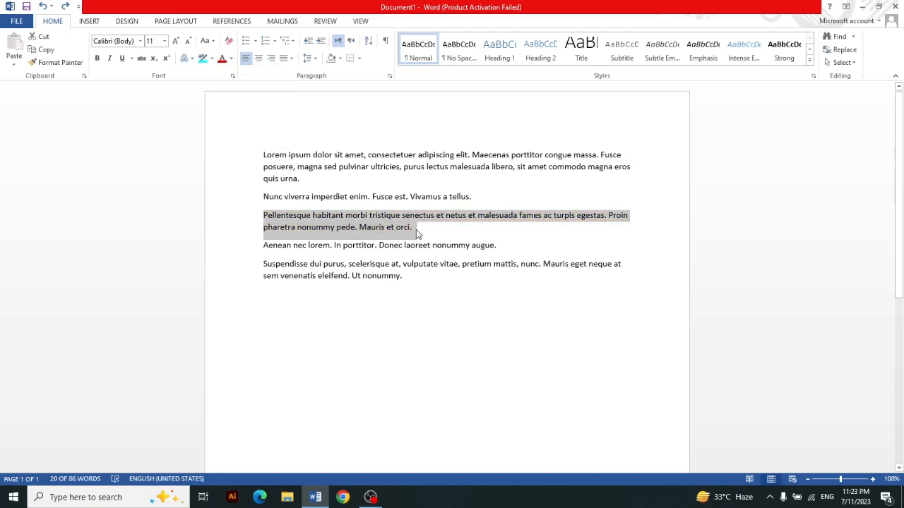
click(417, 229)
drag(409, 227, 271, 214)
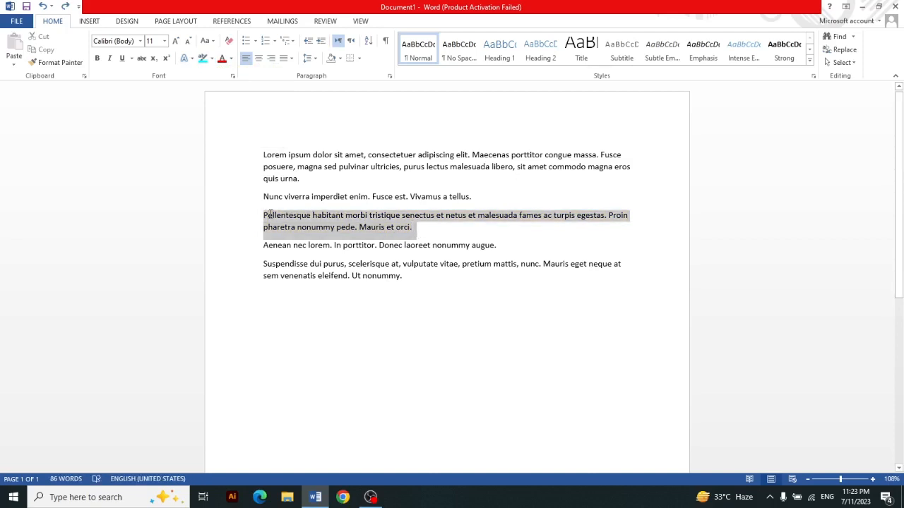
click(211, 58)
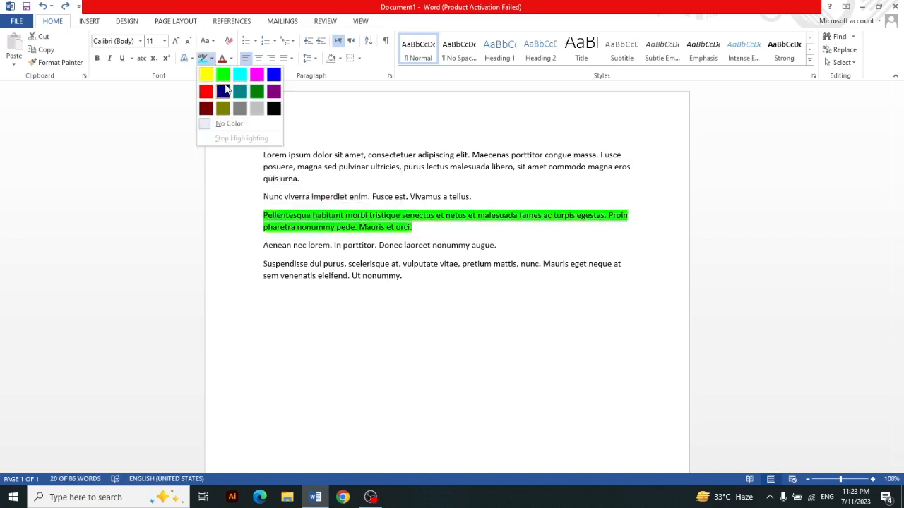
click(239, 79)
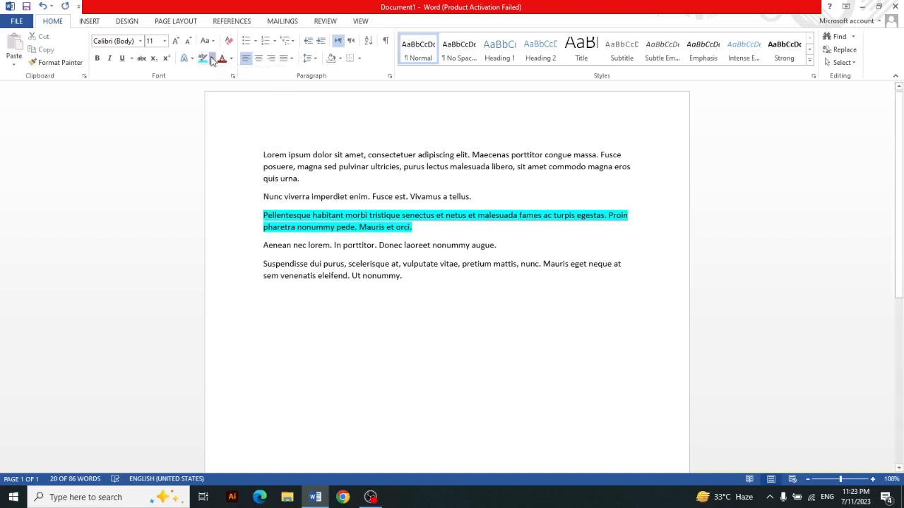
- Choose the bright green highlighter and undo the highlighting of the third paragraph
click(211, 58)
click(223, 78)
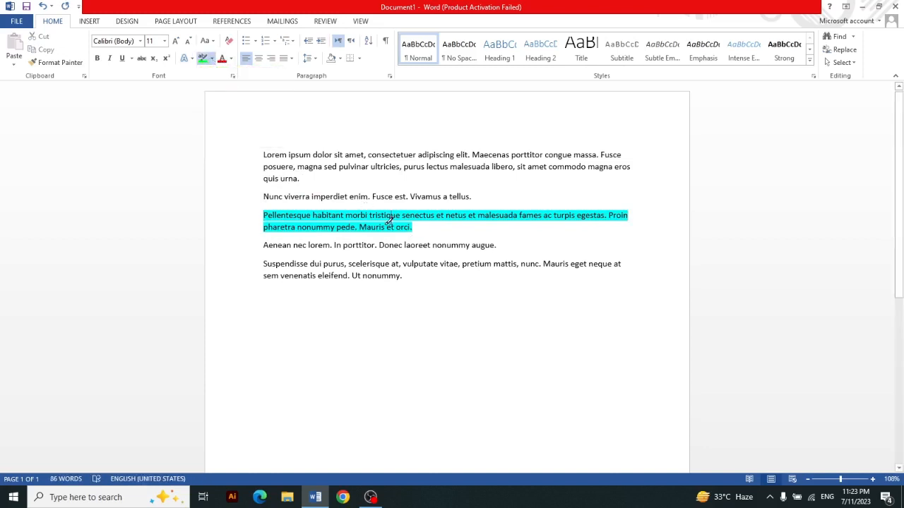
key(ctrl+z)
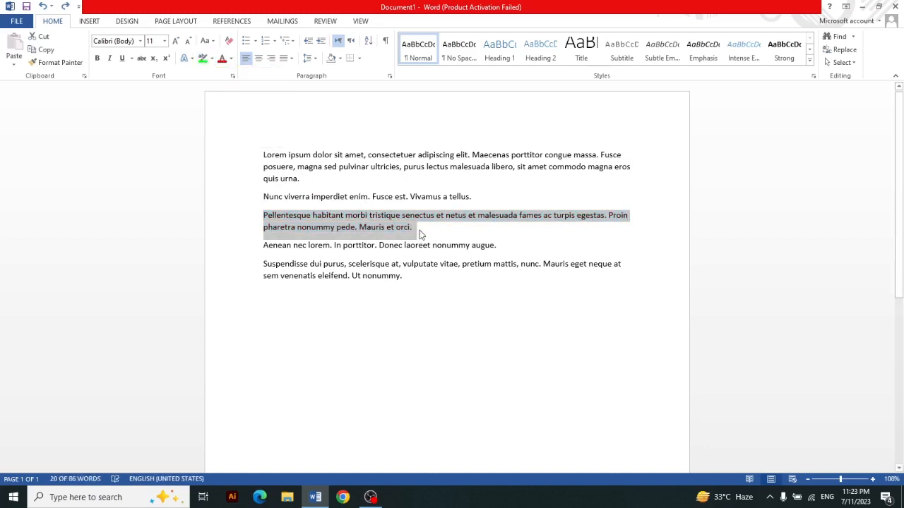
click(230, 60)
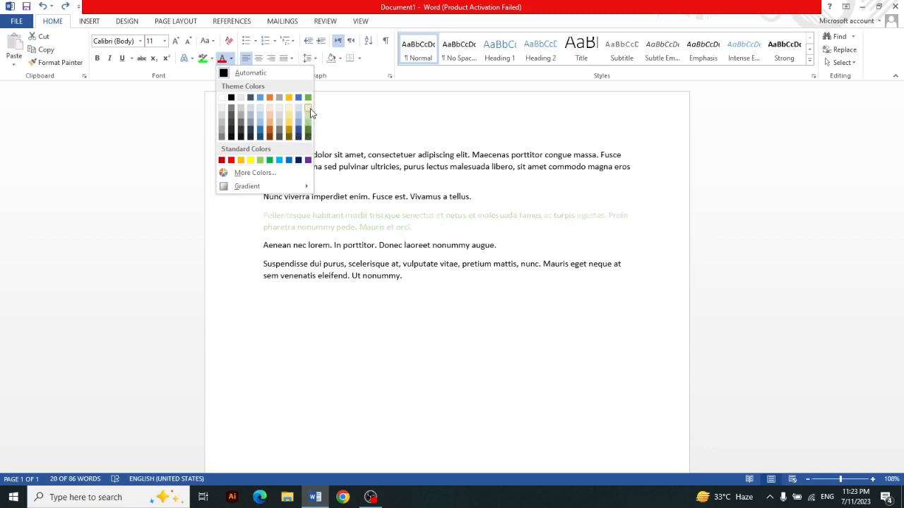
click(385, 104)
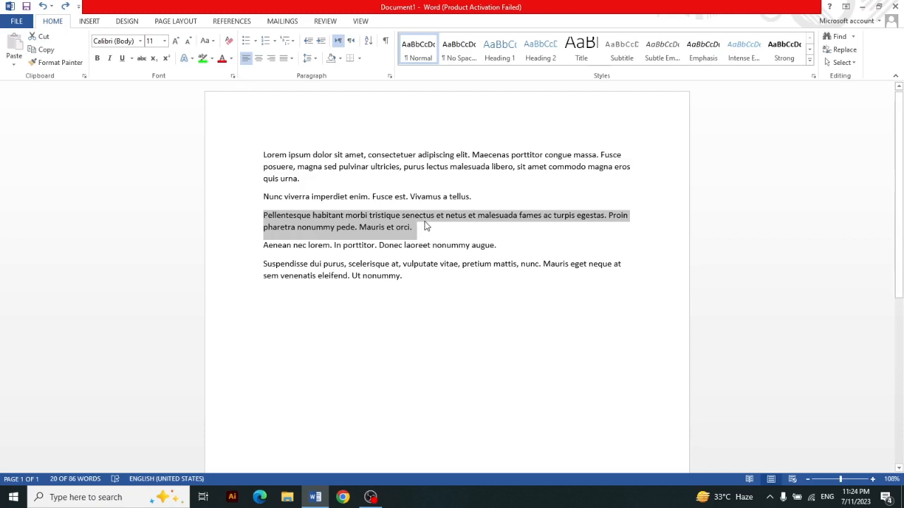
- Apply sentence case to the selected third paragraph, and undo back to the first line's 12-point font size
click(206, 40)
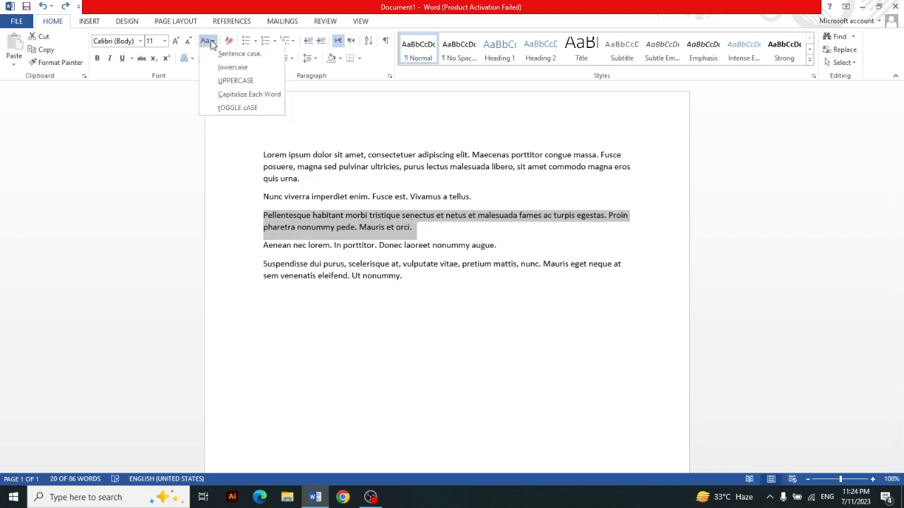
click(267, 59)
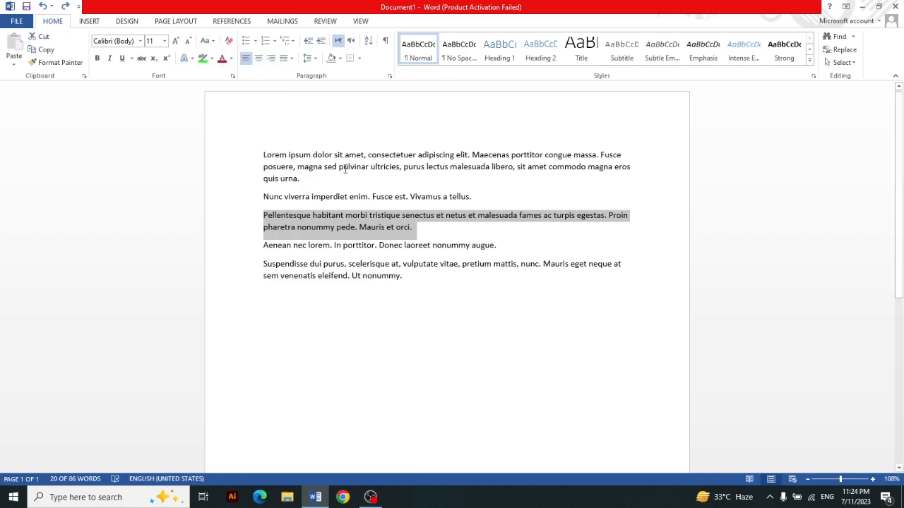
key(ctrl+z)
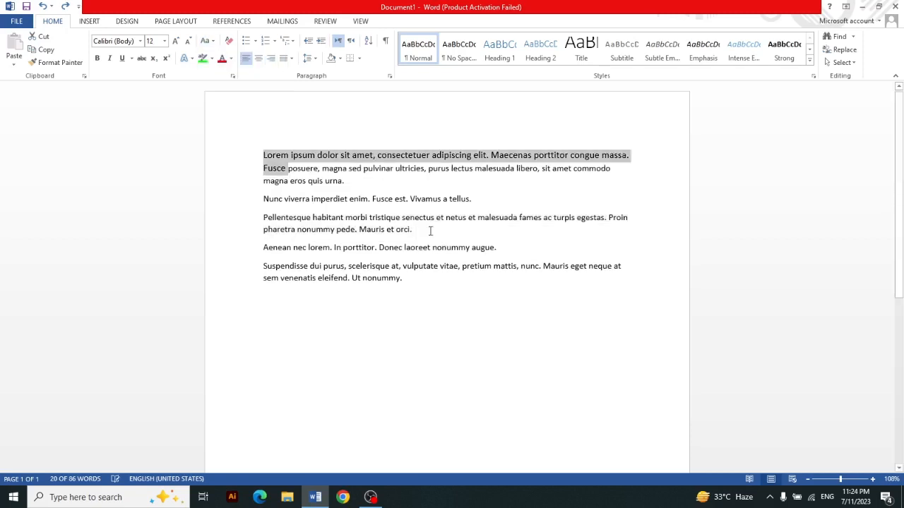
- Try uppercase on the selected opening text twice, undoing the case change each time
click(206, 41)
click(258, 82)
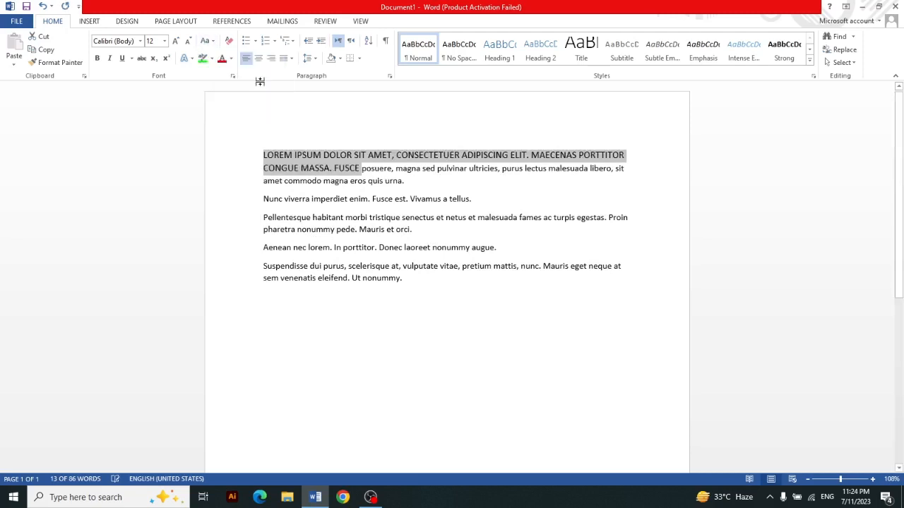
key(ctrl+z)
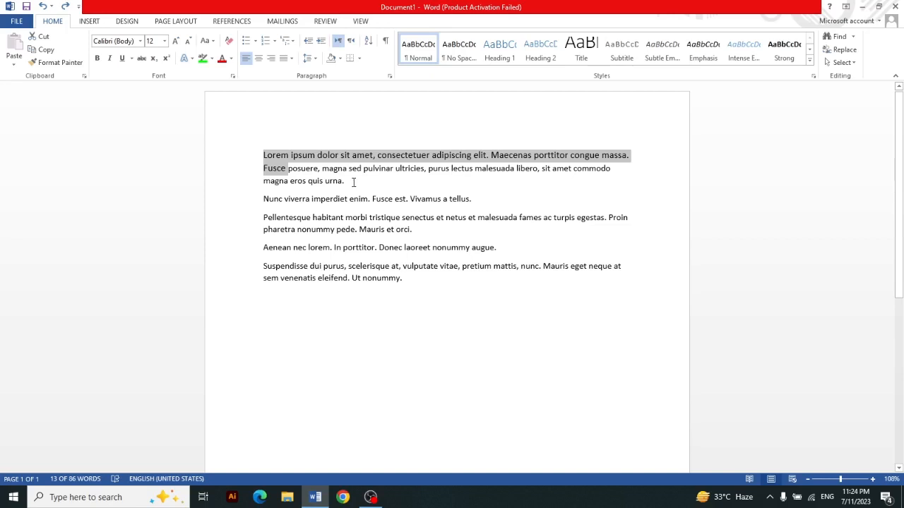
click(214, 42)
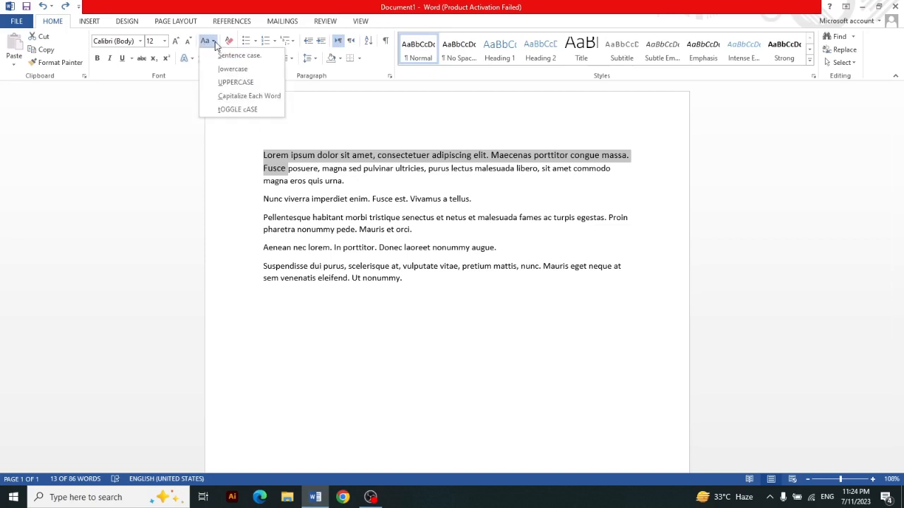
click(262, 83)
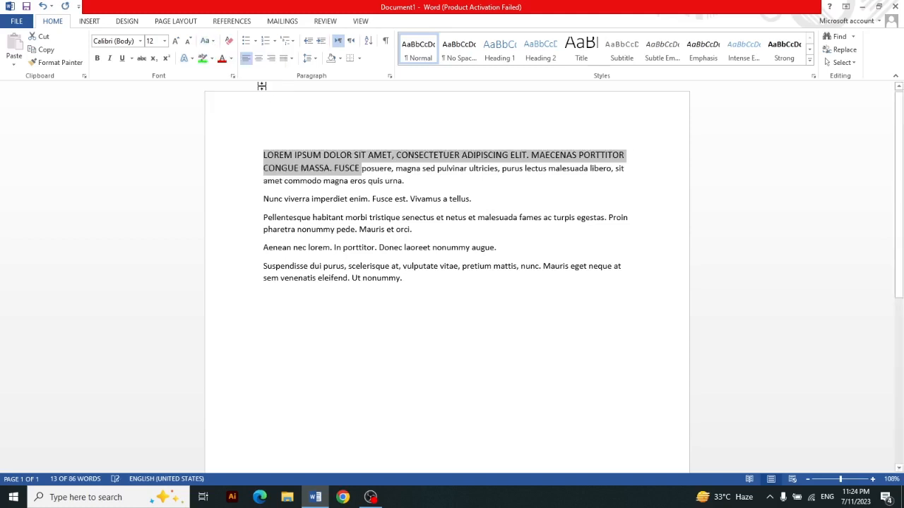
key(ctrl+z)
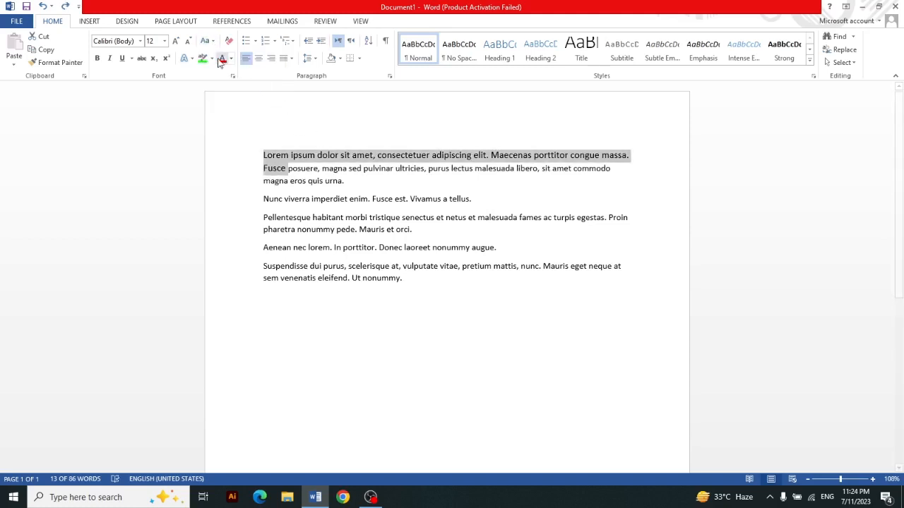
- Try Capitalize Each Word followed by toggle case on the selected opening text, and undo both case changes
click(206, 41)
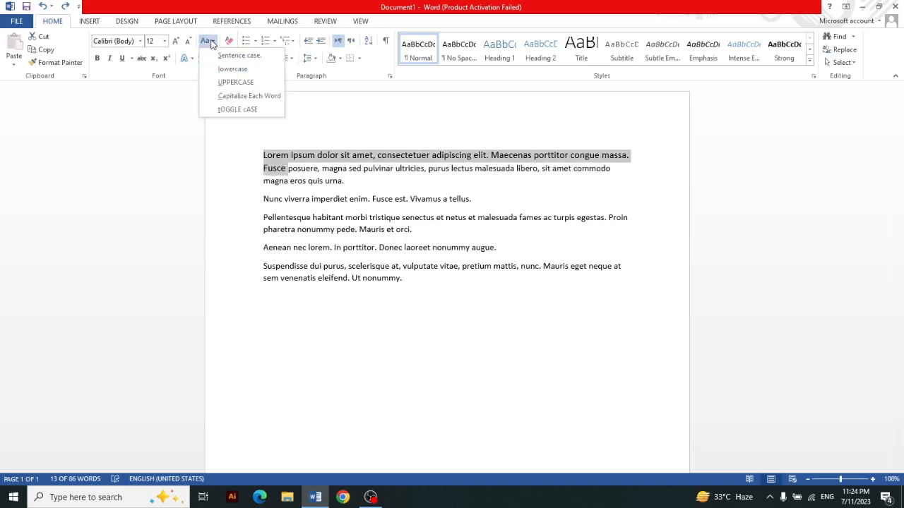
click(267, 103)
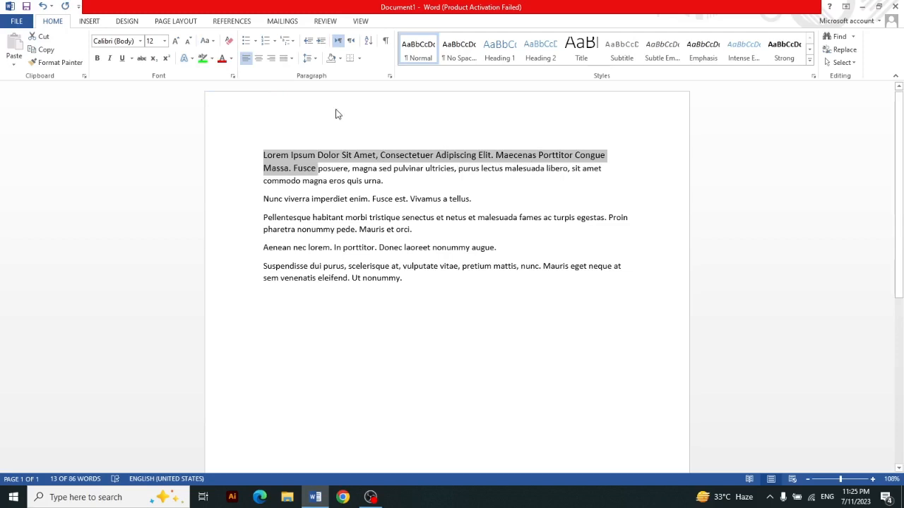
click(206, 41)
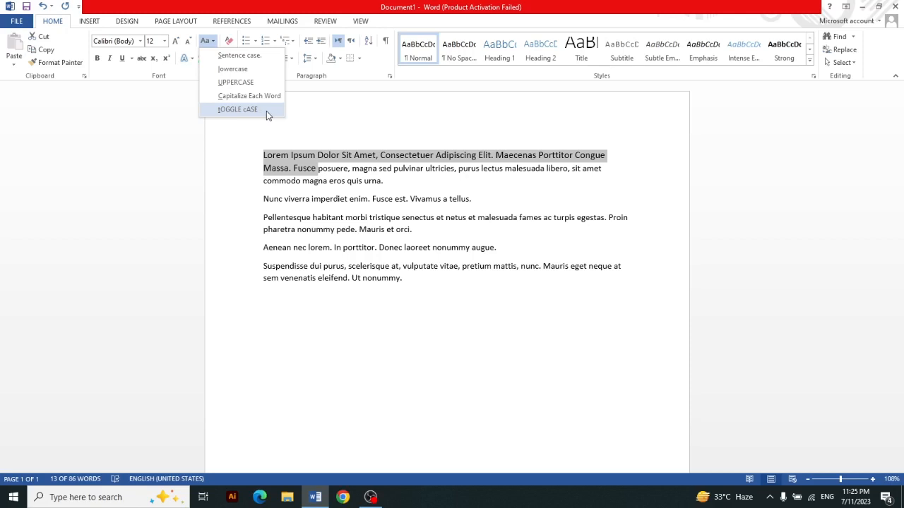
click(266, 111)
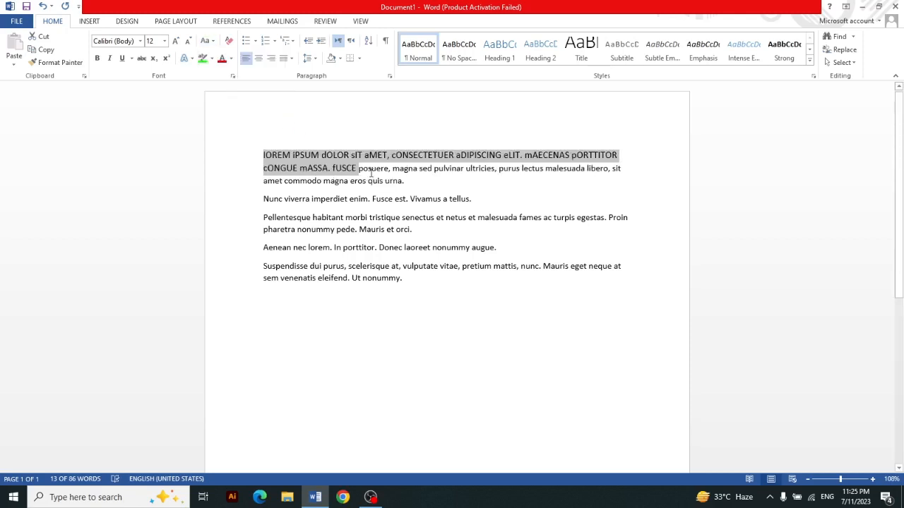
key(shift+F3)
key(shift+F3)
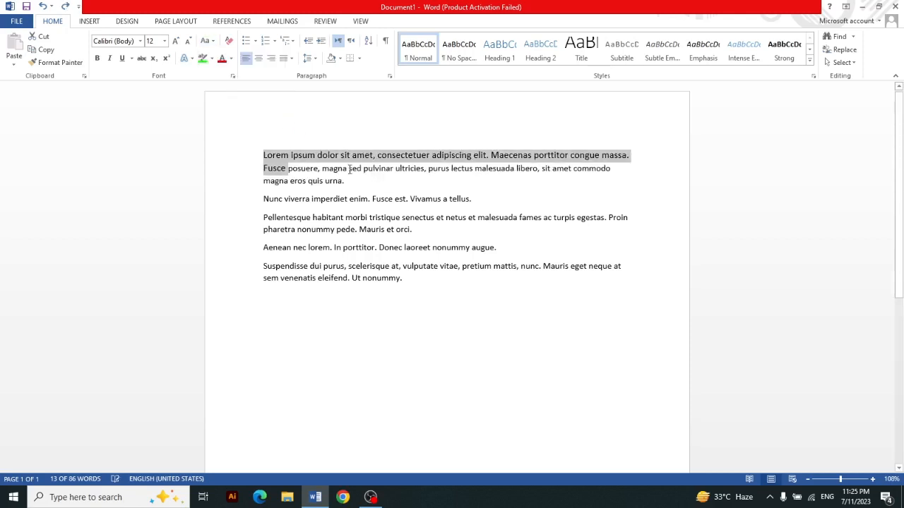
- Set the font size of the selected opening text to 11
click(164, 41)
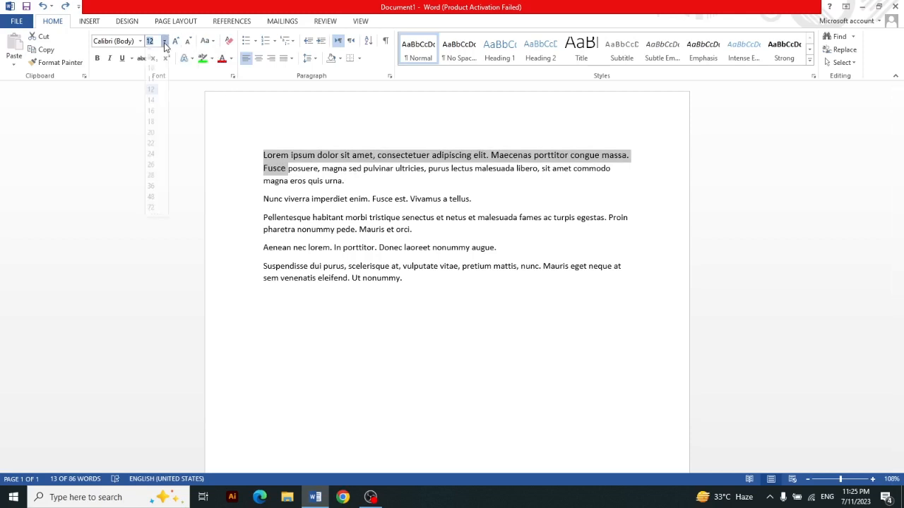
click(152, 79)
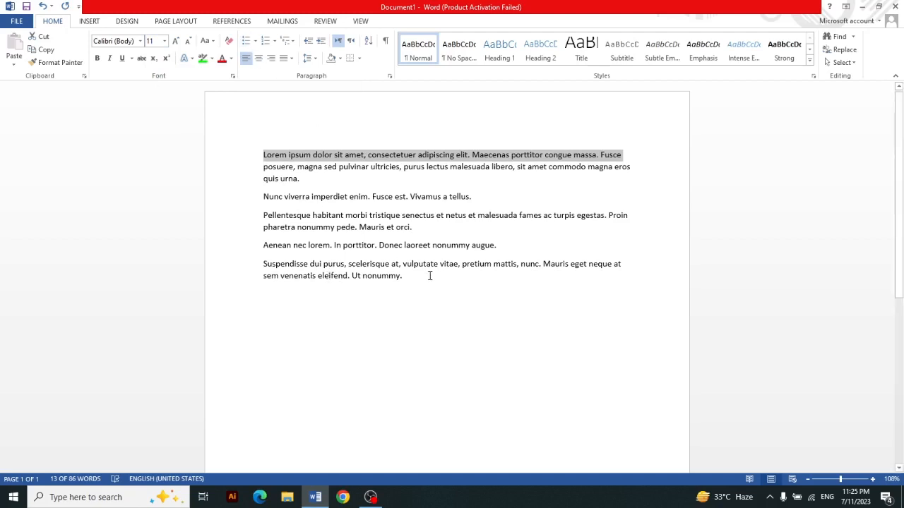
- Turn all five paragraphs into a list with solid round bullets and review the other bullet styles available
drag(429, 275, 252, 154)
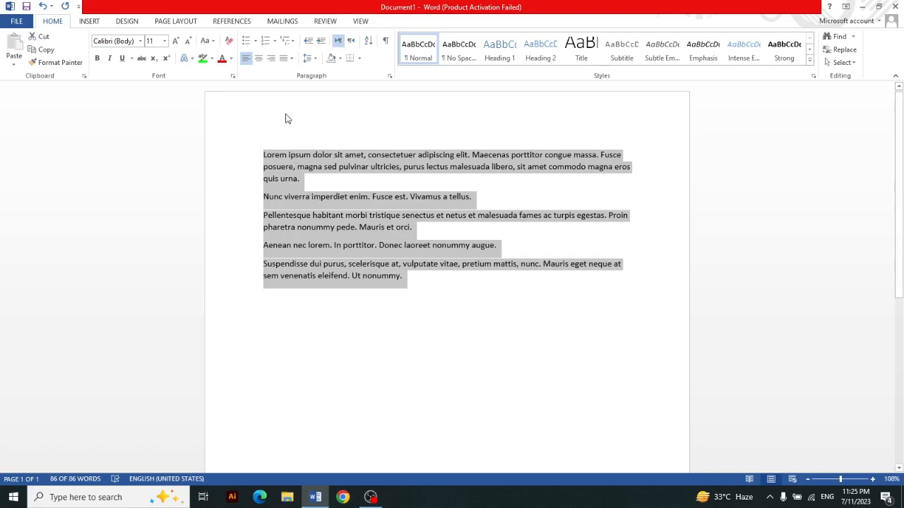
click(247, 43)
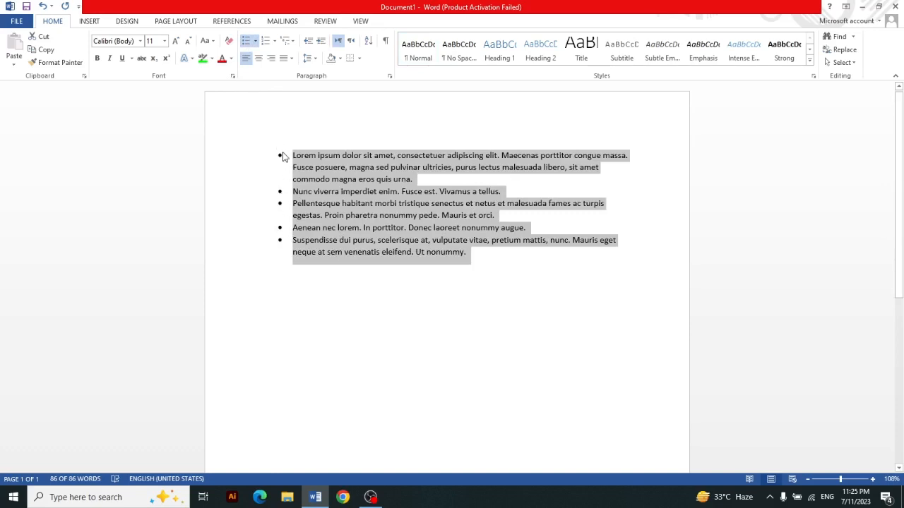
click(256, 41)
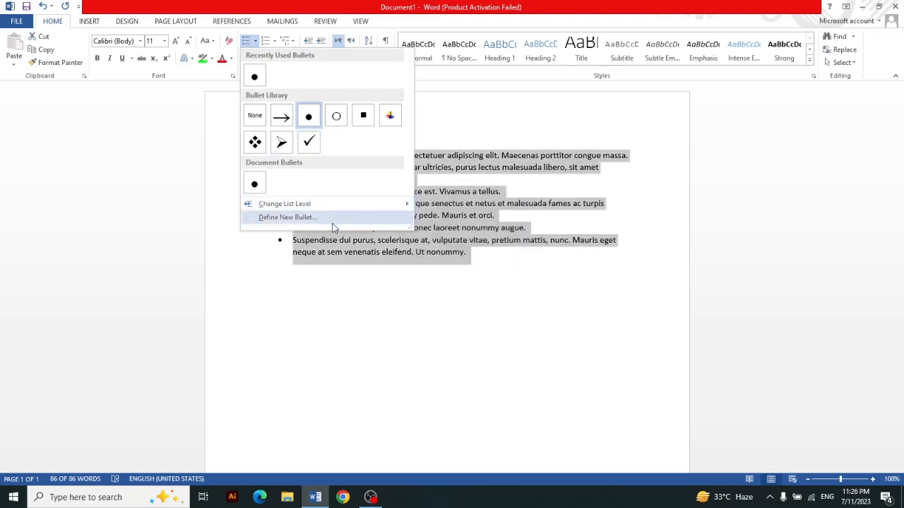
mouse_move(326, 210)
click(589, 311)
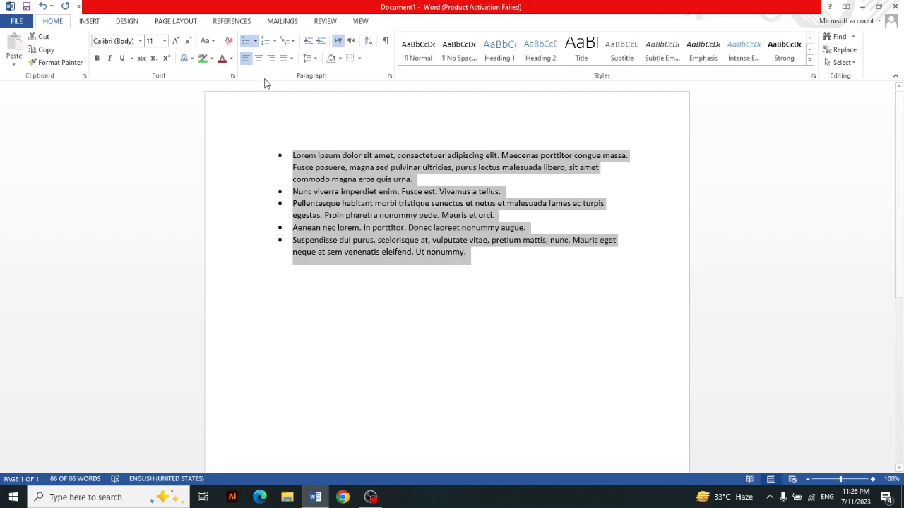
- Look through the numbering formats and multilevel list styles available for the bulleted paragraphs without applying any
click(294, 135)
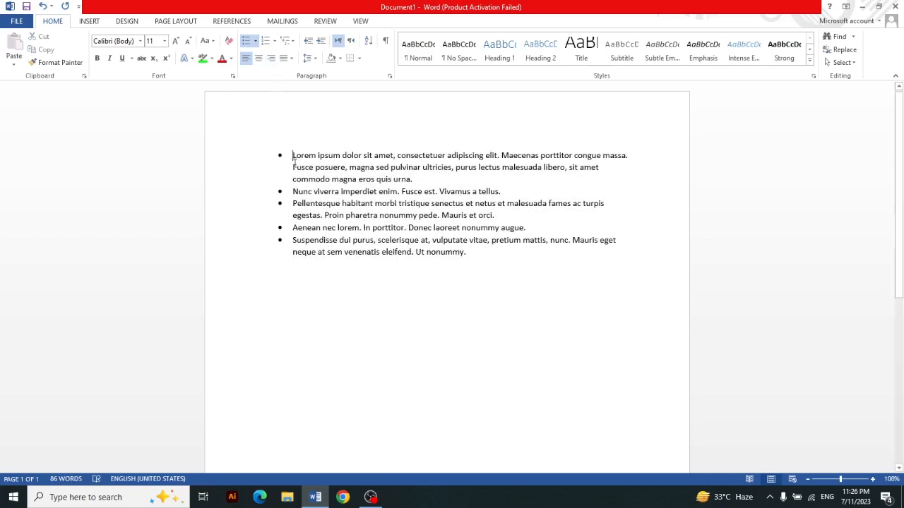
drag(468, 252, 264, 147)
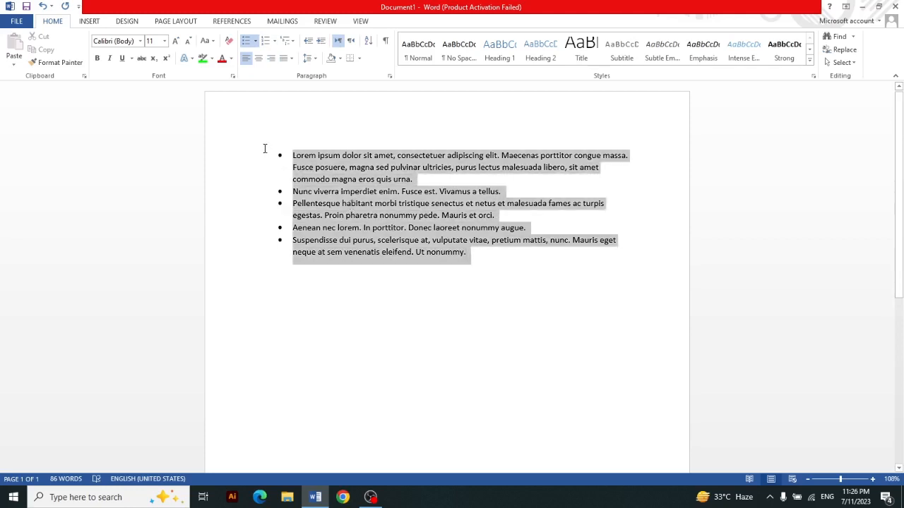
click(264, 150)
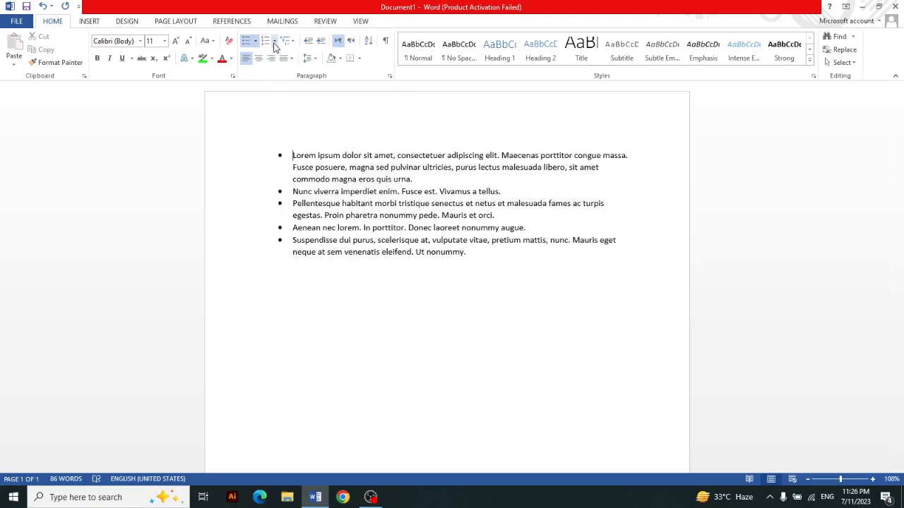
click(275, 42)
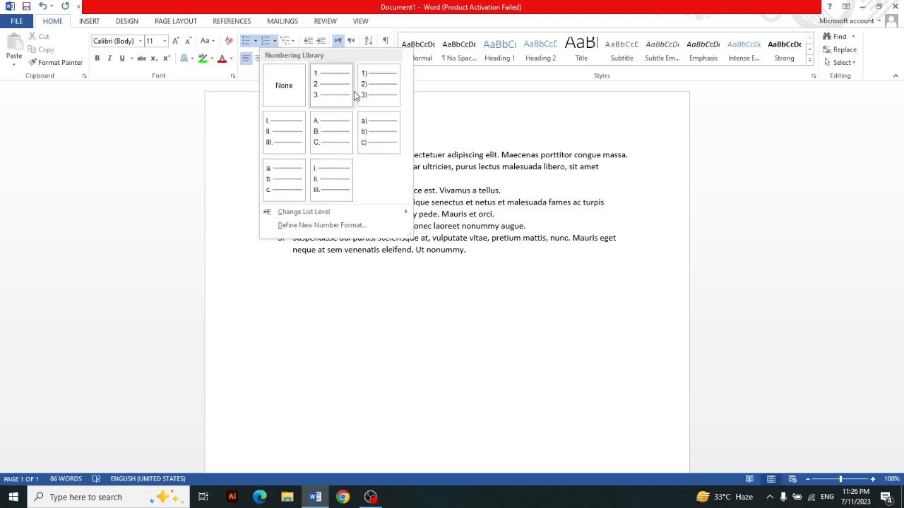
click(490, 118)
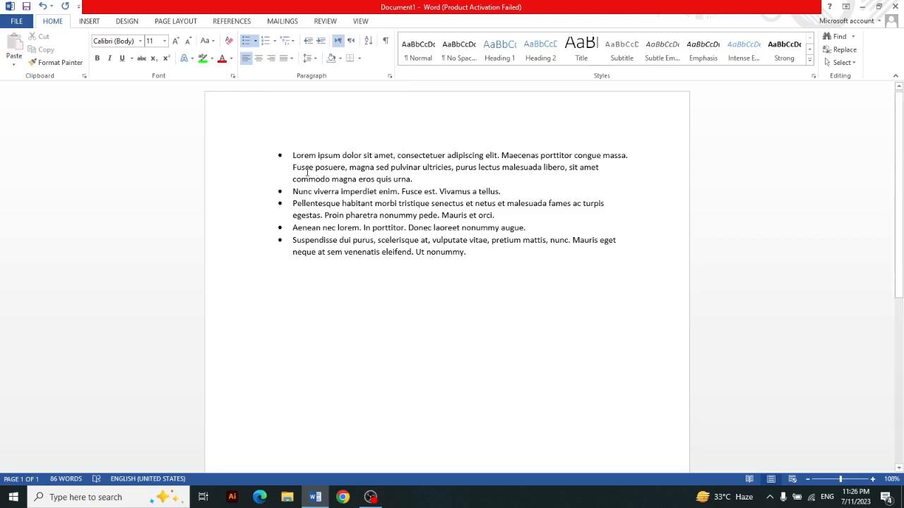
click(288, 41)
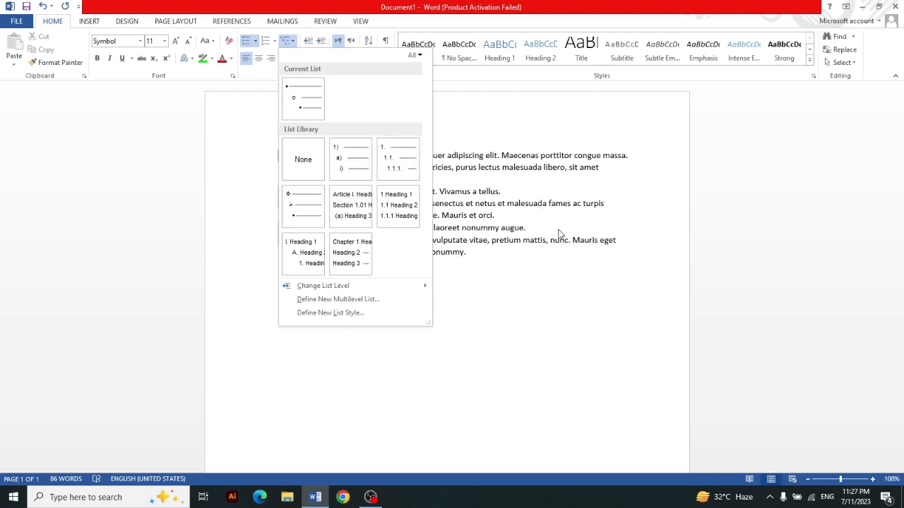
click(474, 267)
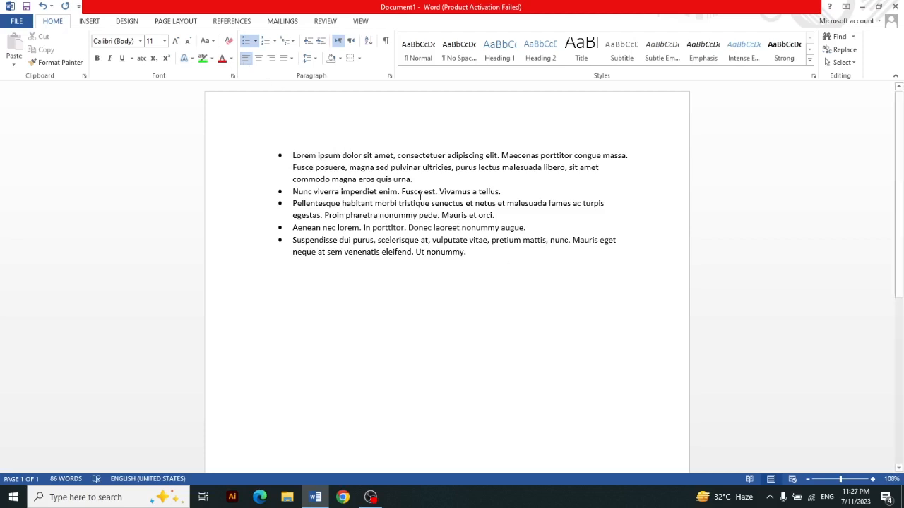
- Remove the bullets from all five paragraphs, returning them to plain Normal style
key(ctrl+a)
key(ctrl+shift+n)
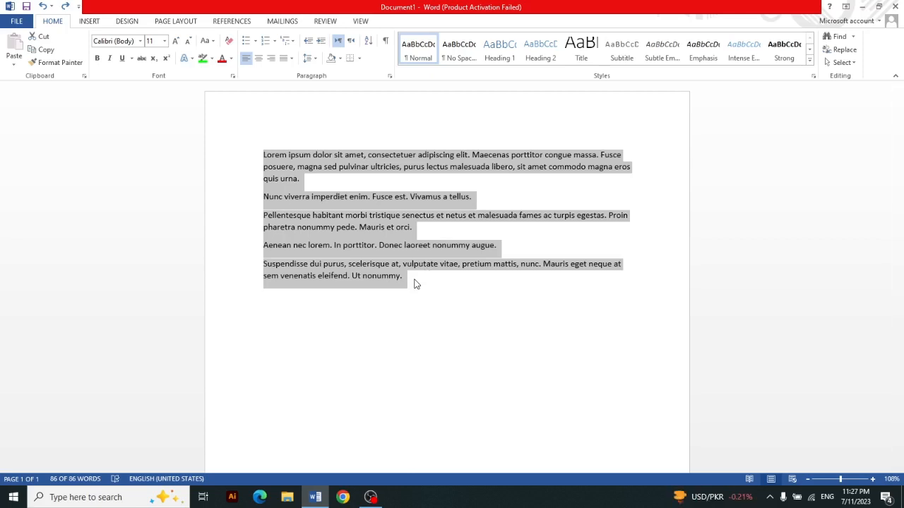
- Try centre and right alignment on all five paragraphs, ending with Justify
click(259, 65)
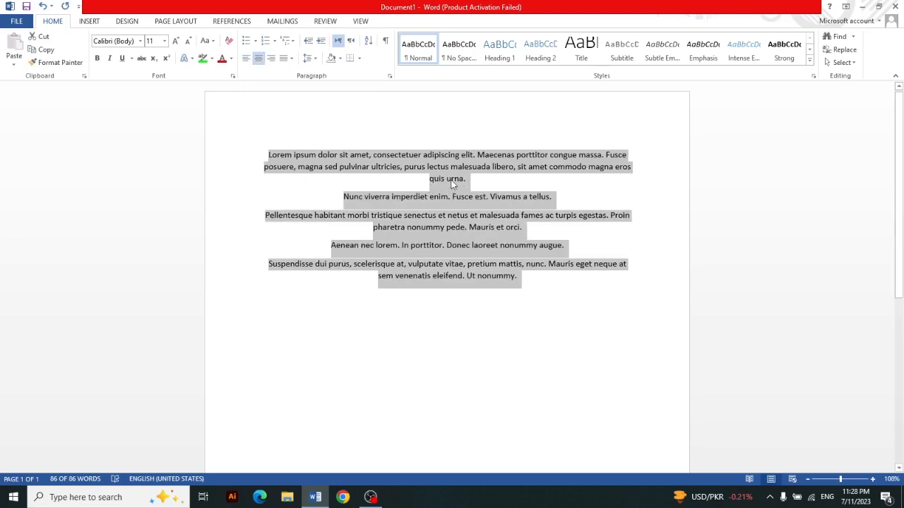
click(272, 61)
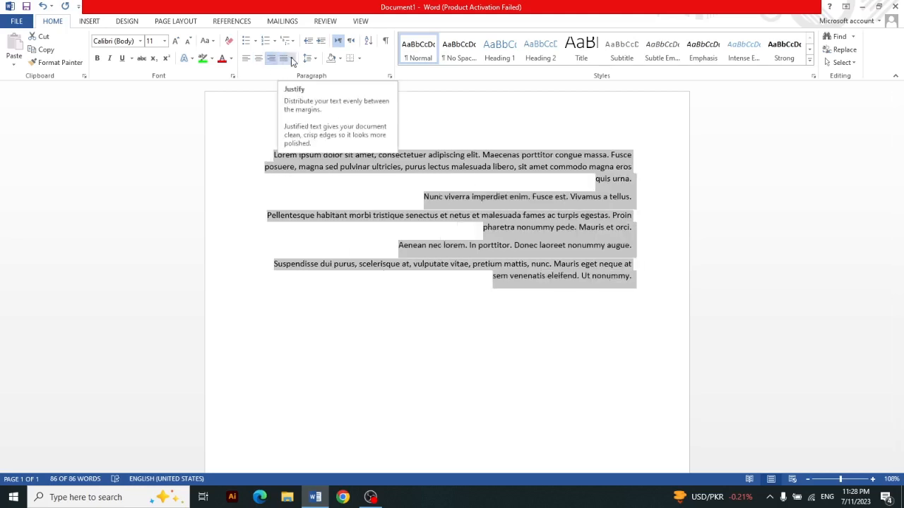
click(292, 59)
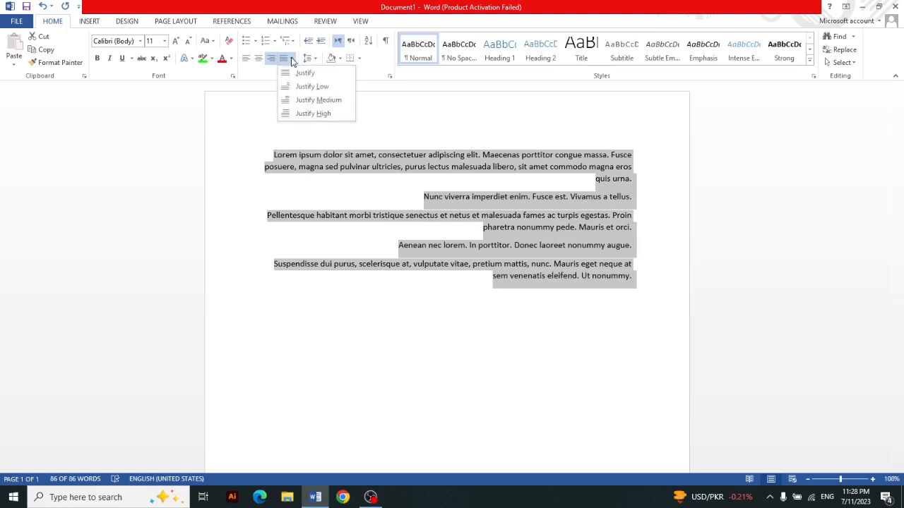
click(305, 74)
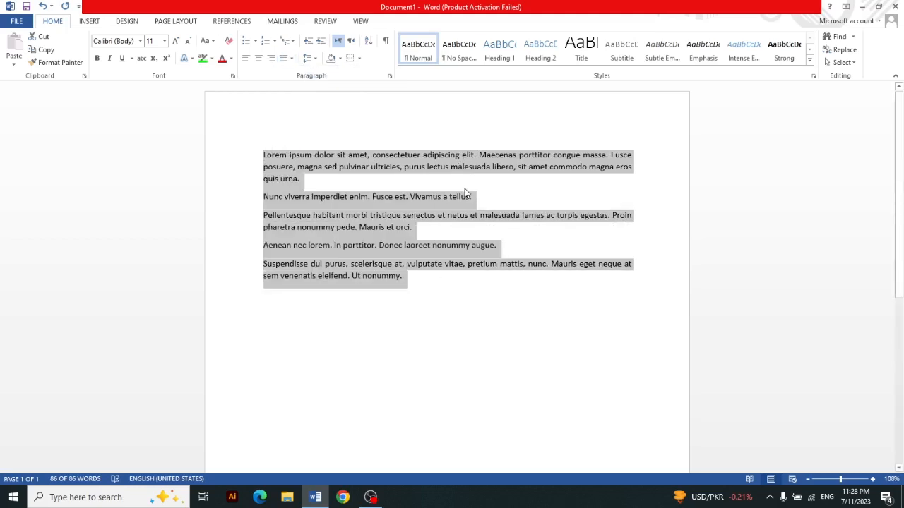
click(505, 194)
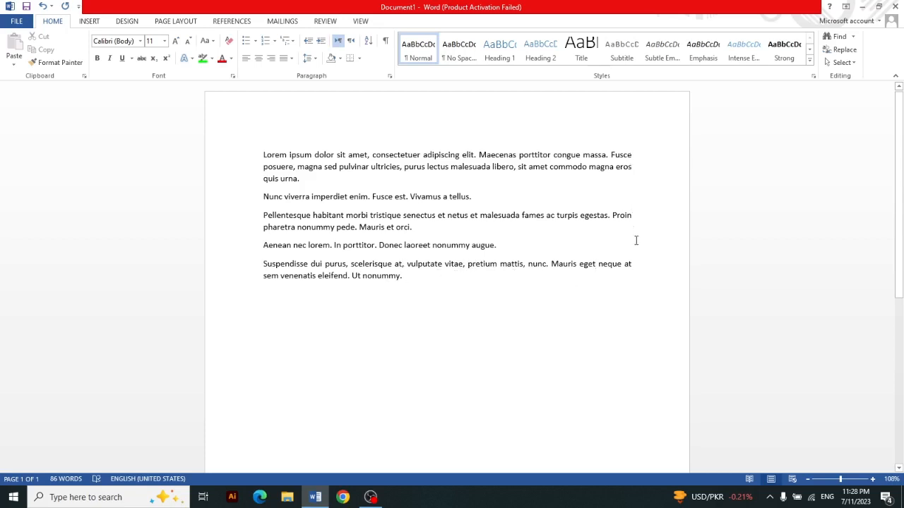
- Try right and centre alignment on the whole document again, ending with left alignment
key(ctrl+a)
key(ctrl+r)
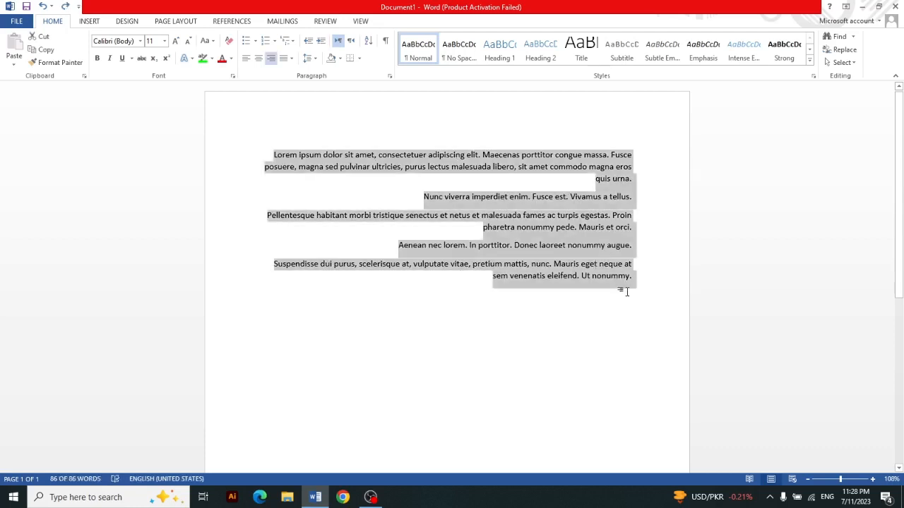
key(ctrl+e)
key(ctrl+l)
click(606, 296)
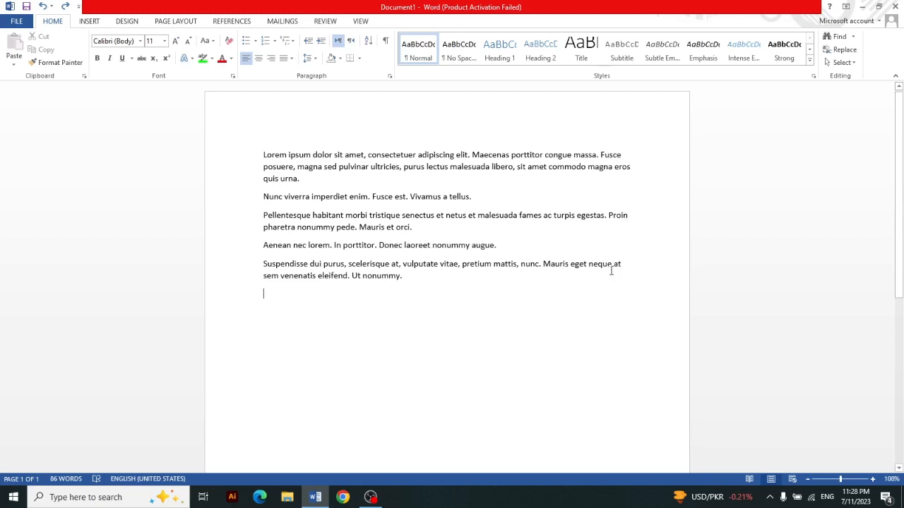
- Justify all five paragraphs so the text is distributed evenly between the margins
drag(448, 285, 230, 148)
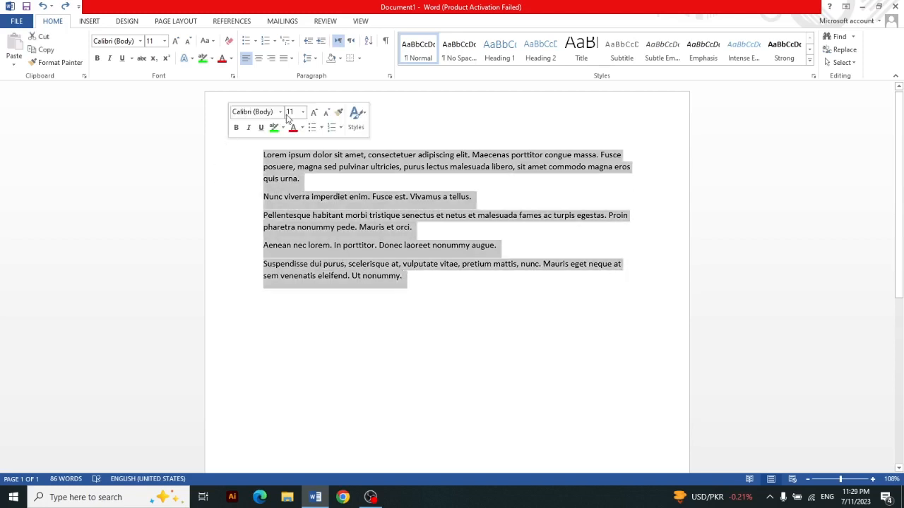
click(291, 58)
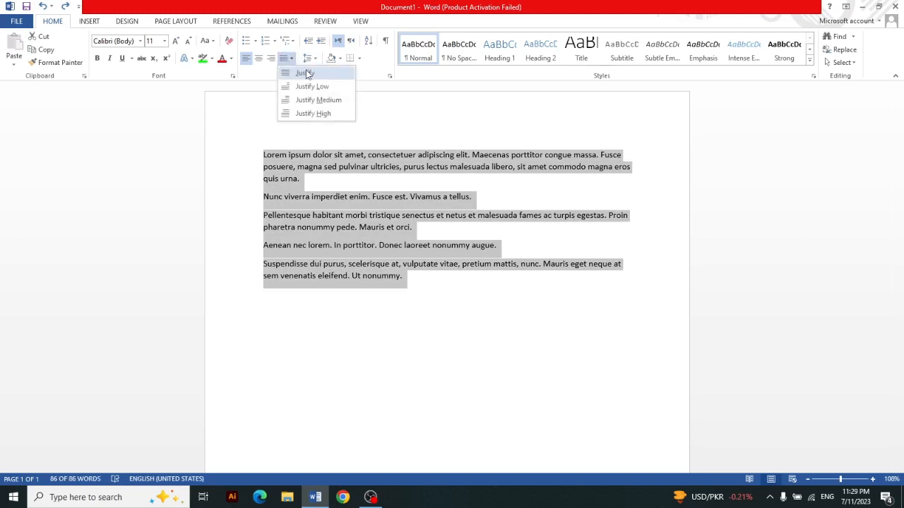
click(305, 73)
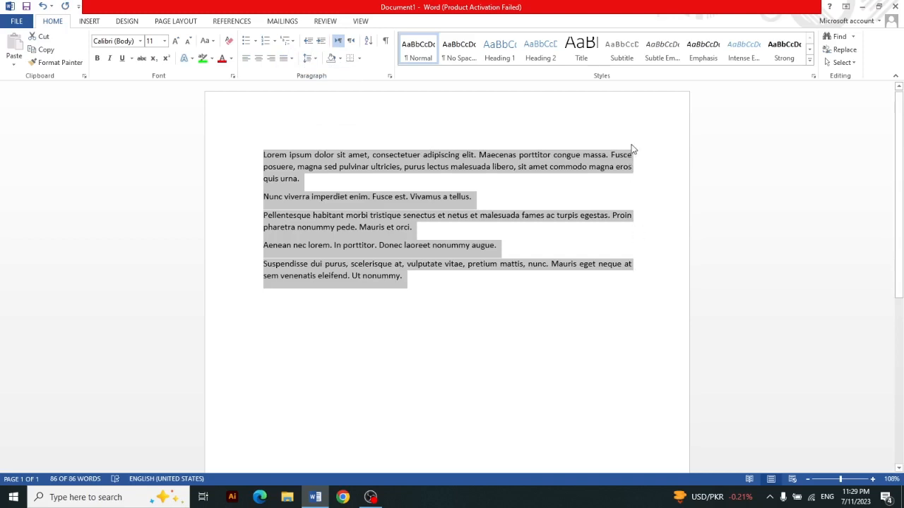
click(655, 195)
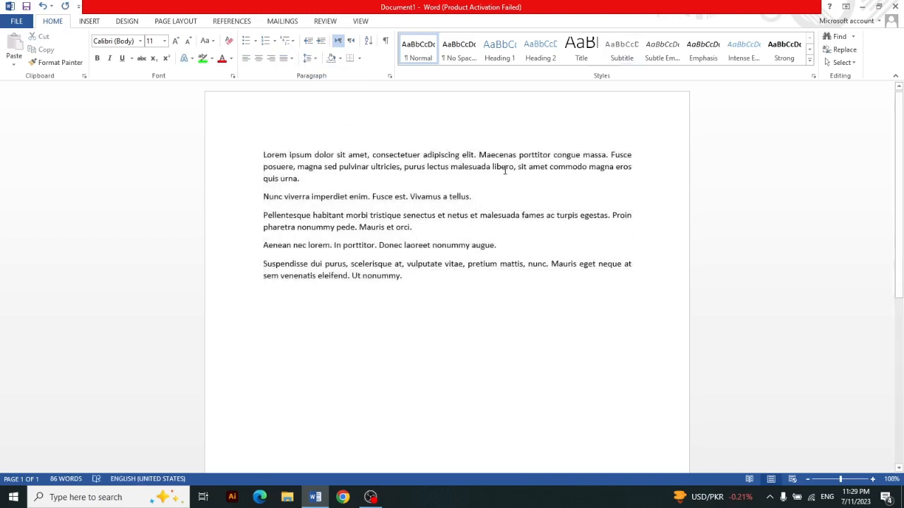